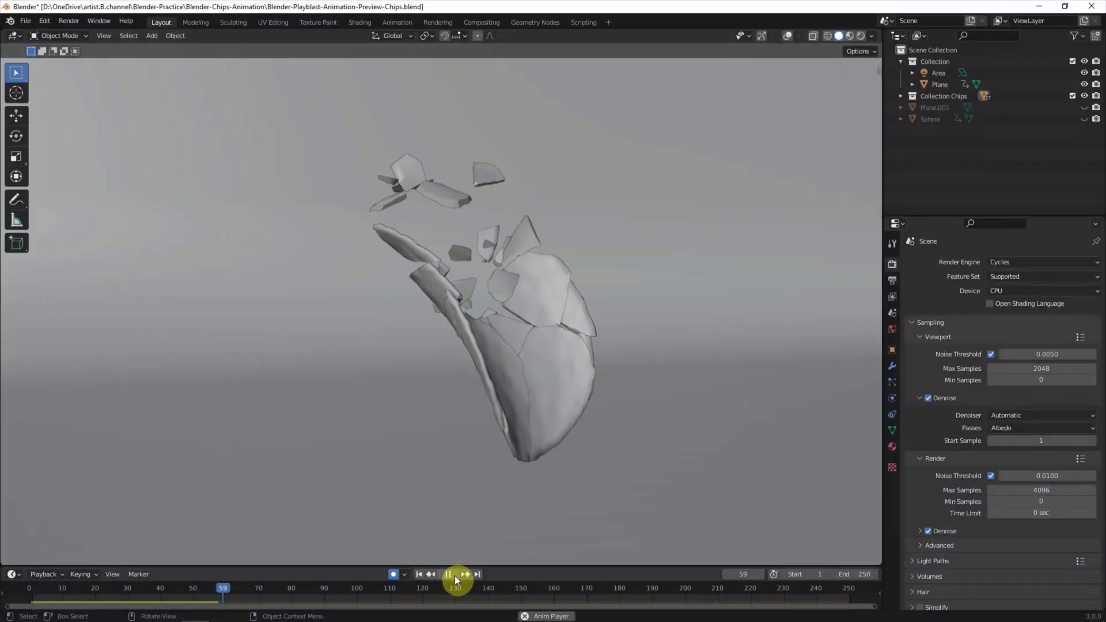
# Unhide the Sphere and replay the animation from frame 1
pyautogui.click(454, 574)
pyautogui.click(419, 575)
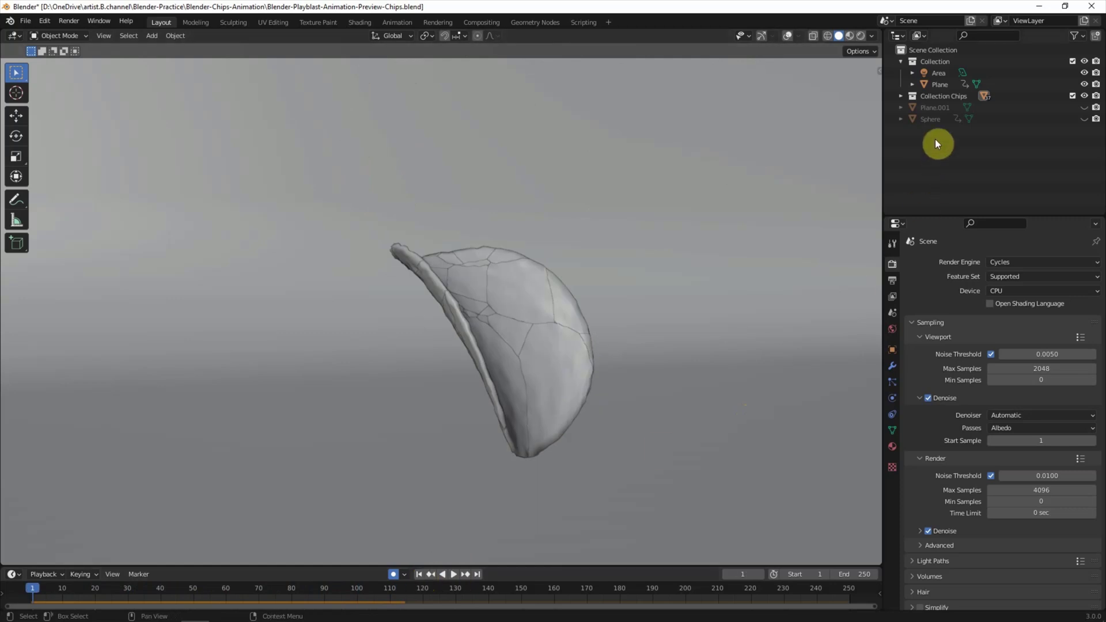
pyautogui.click(1084, 119)
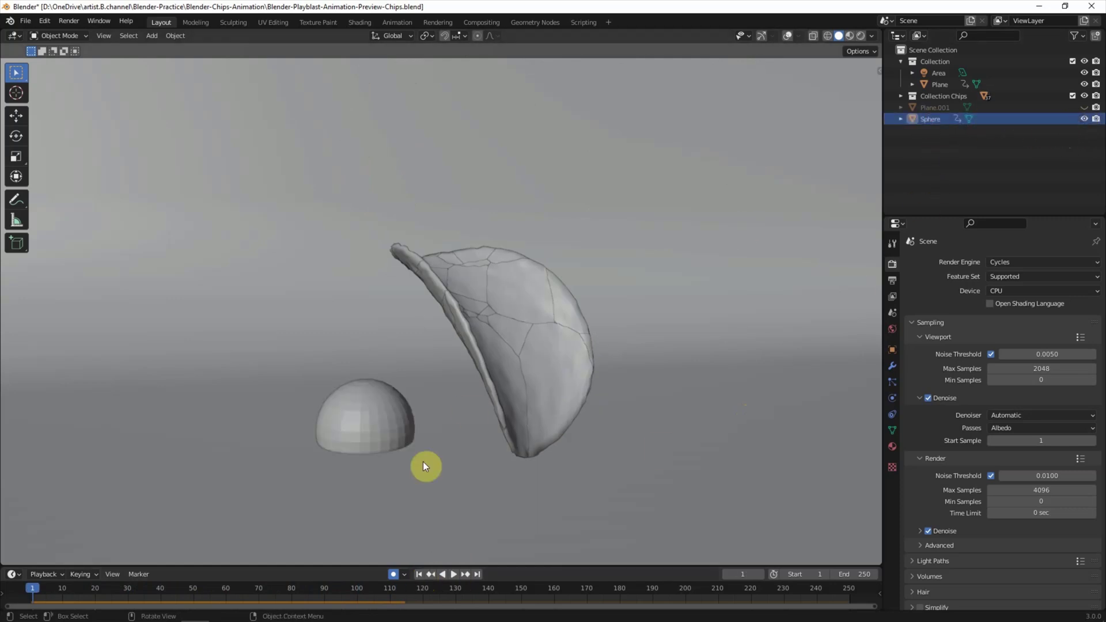
pyautogui.click(453, 574)
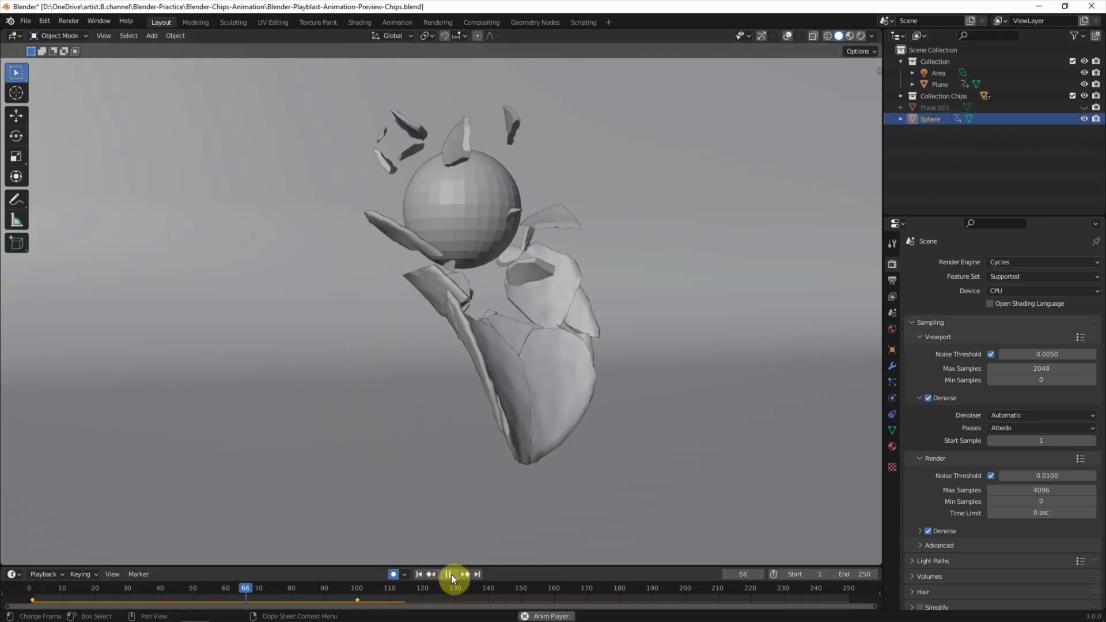
pyautogui.click(453, 575)
pyautogui.click(419, 574)
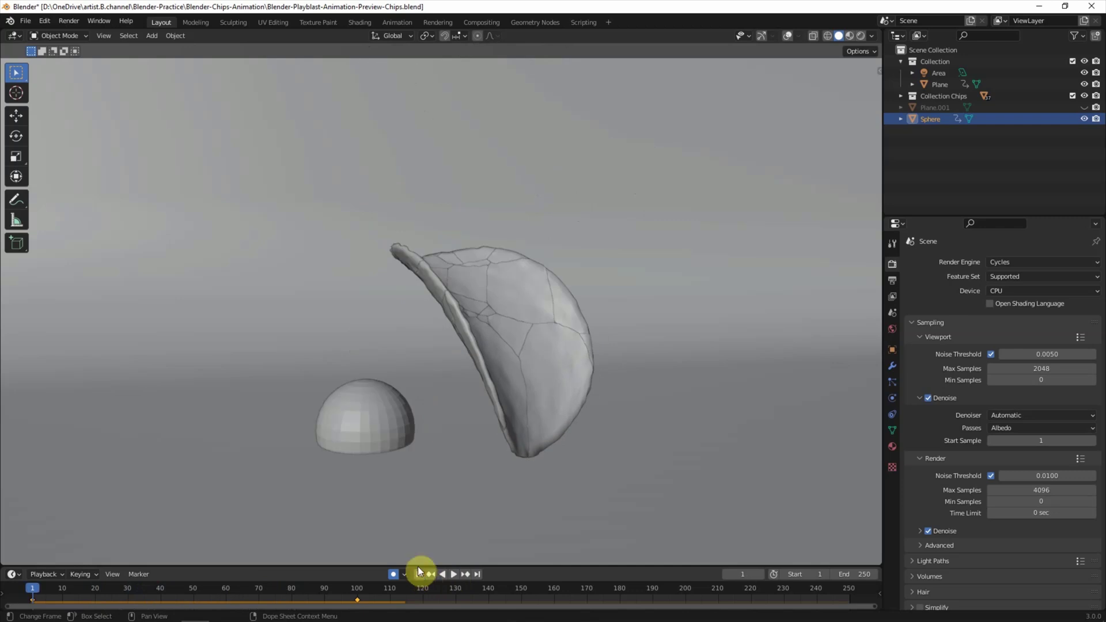
# Move the Sphere's last keyframe to frame 250 and play back the slower rise
pyautogui.click(364, 416)
pyautogui.moveTo(356, 601); pyautogui.dragTo(850, 600)
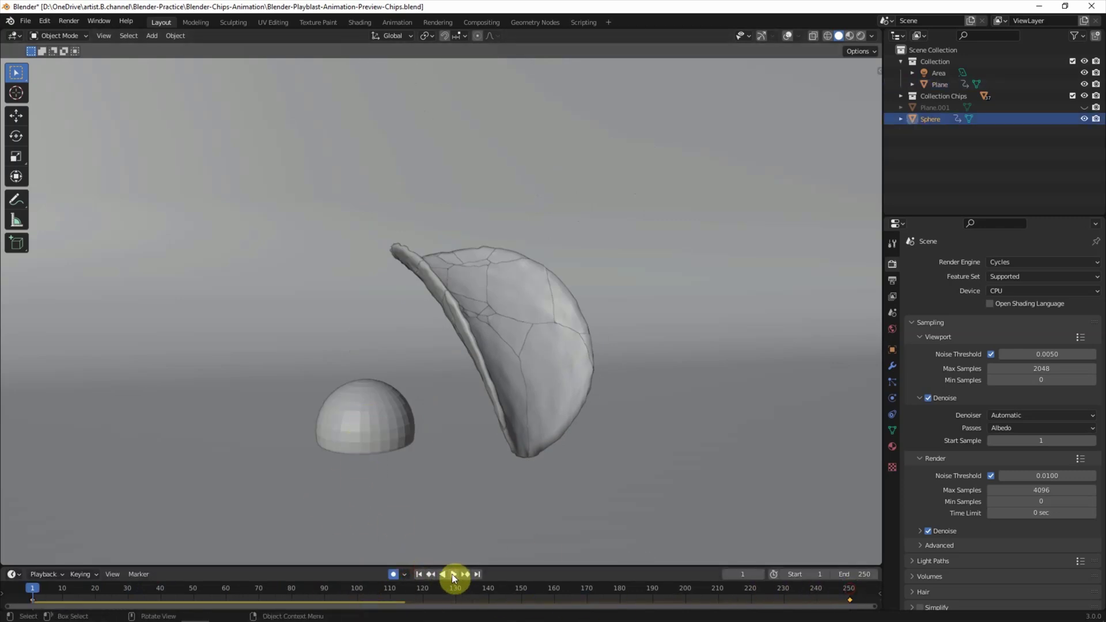
pyautogui.click(452, 573)
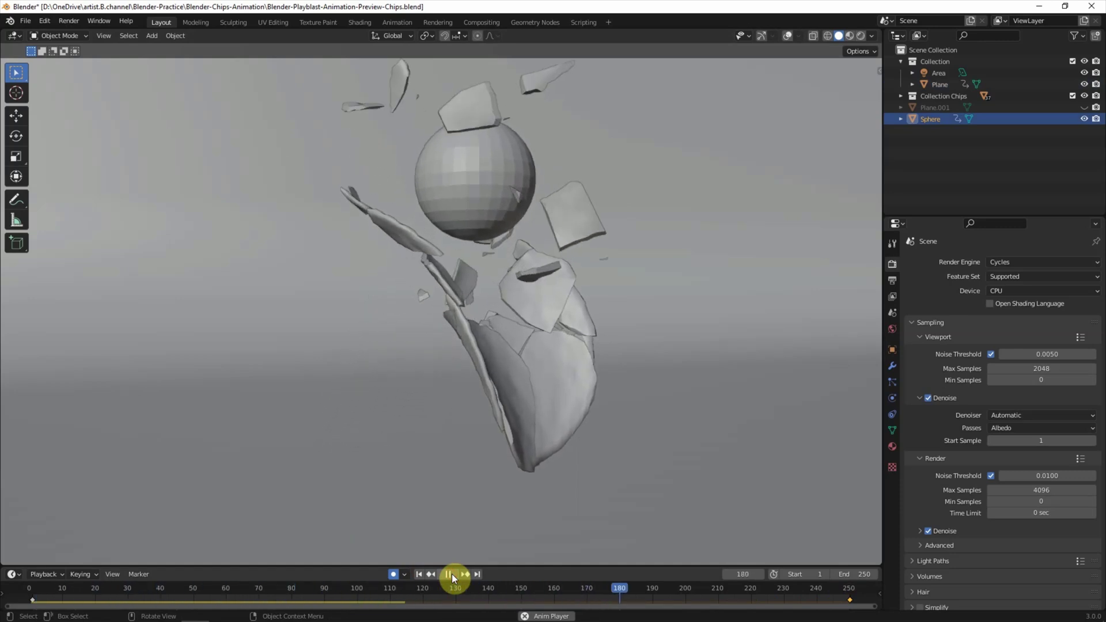
pyautogui.click(452, 573)
# Hide the Sphere and replay the shattering from frame 1
pyautogui.click(1083, 120)
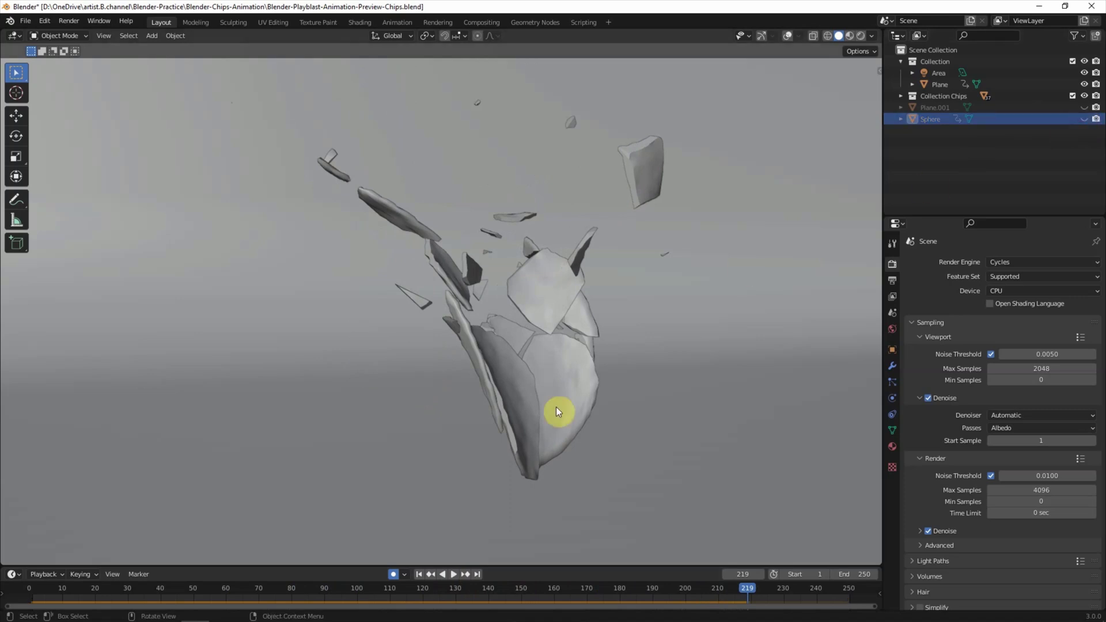
pyautogui.click(419, 573)
pyautogui.click(453, 575)
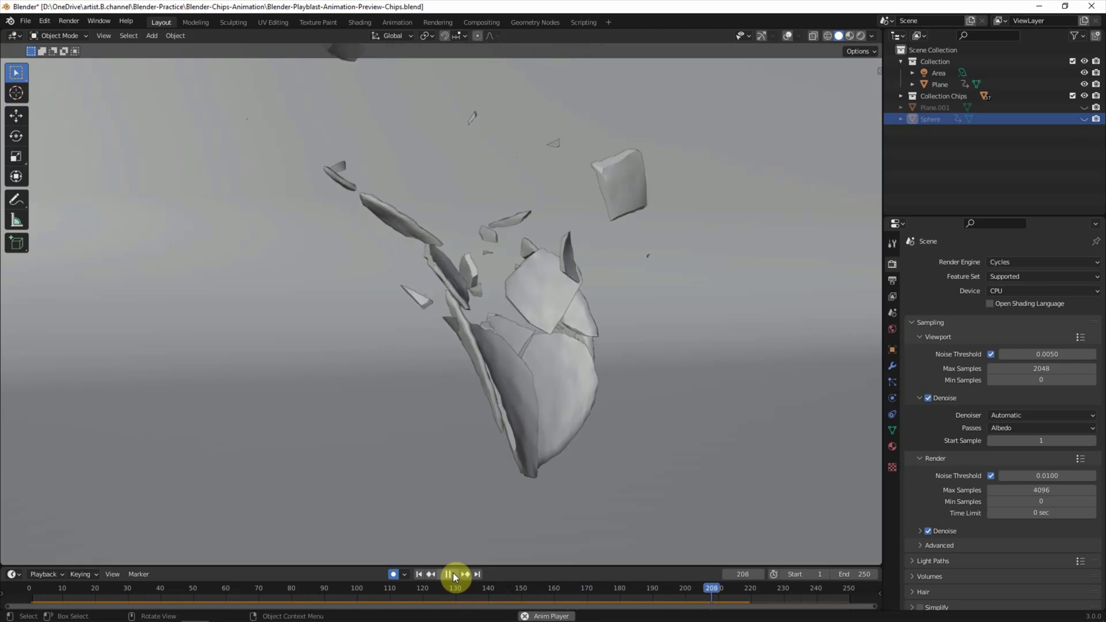
pyautogui.click(453, 572)
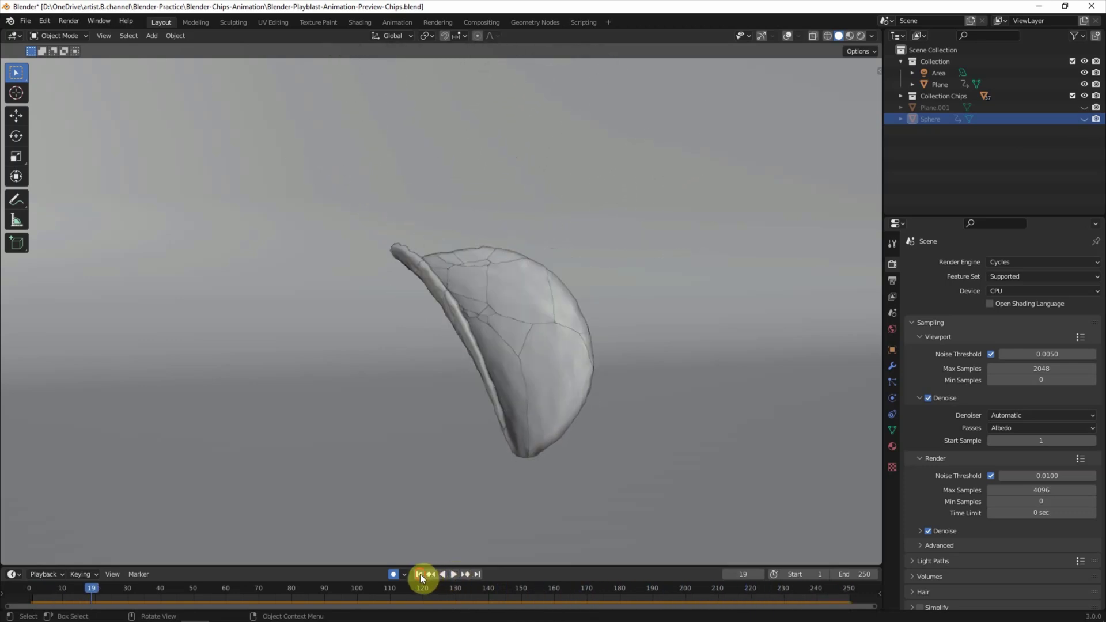
pyautogui.click(892, 281)
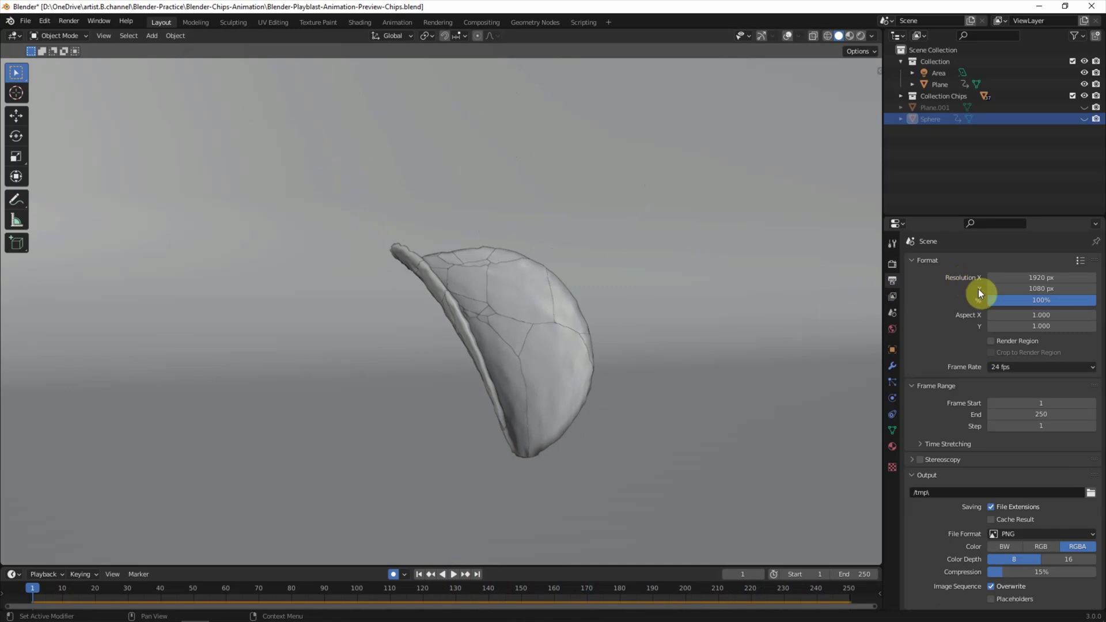
# Keep 24 fps and create a Chips-Playblast folder inside Blender-Chips-Animation
pyautogui.click(999, 366)
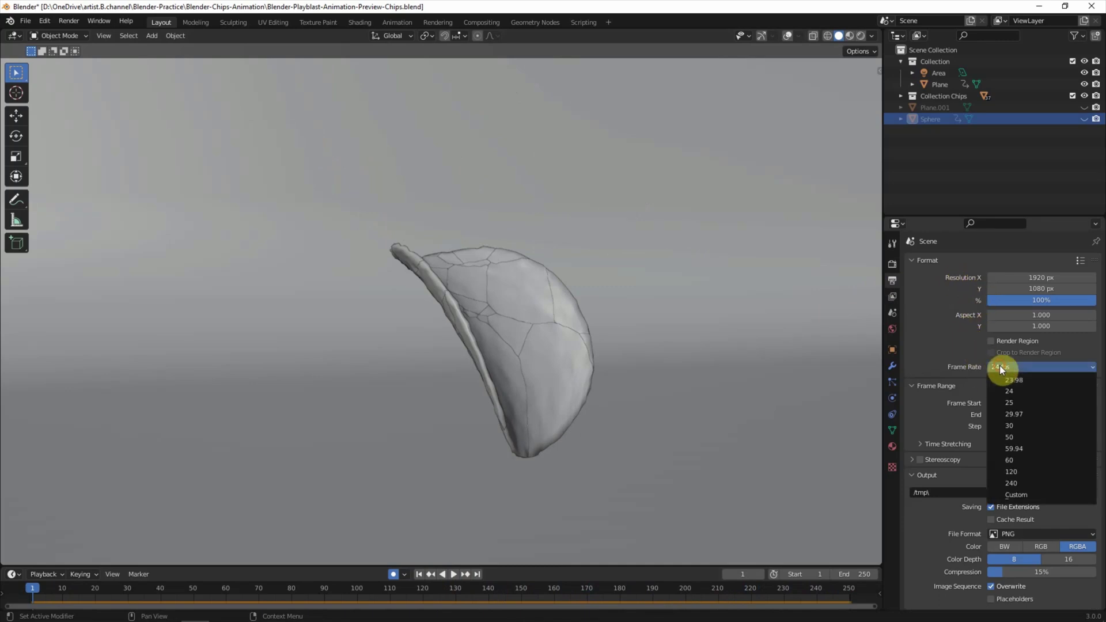
pyautogui.click(1017, 392)
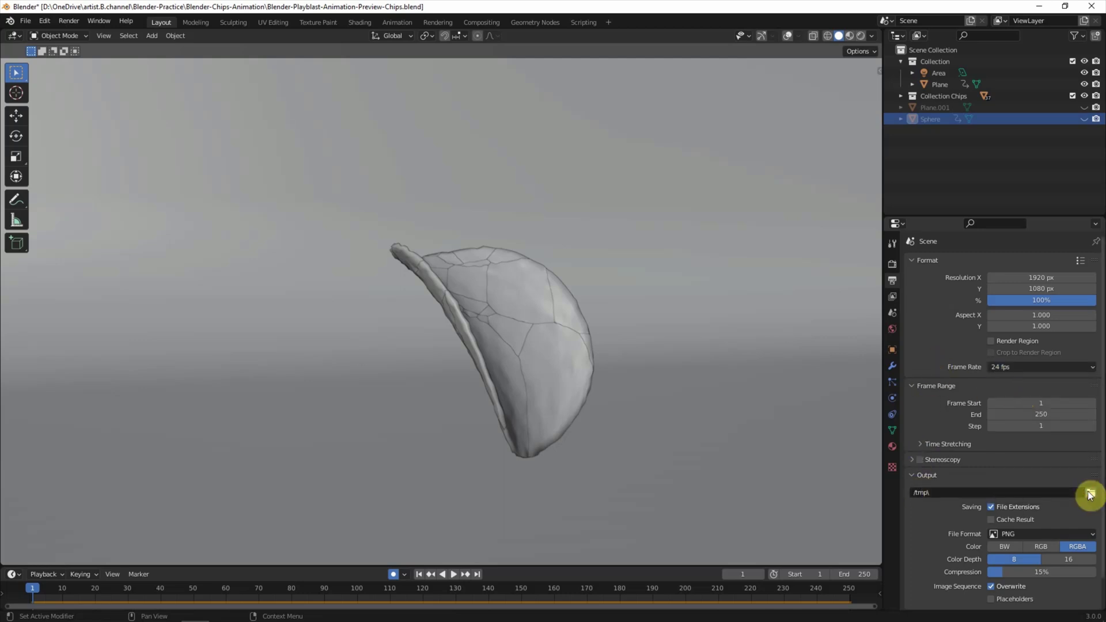
pyautogui.click(1090, 493)
pyautogui.click(239, 394)
pyautogui.rightClick(366, 241)
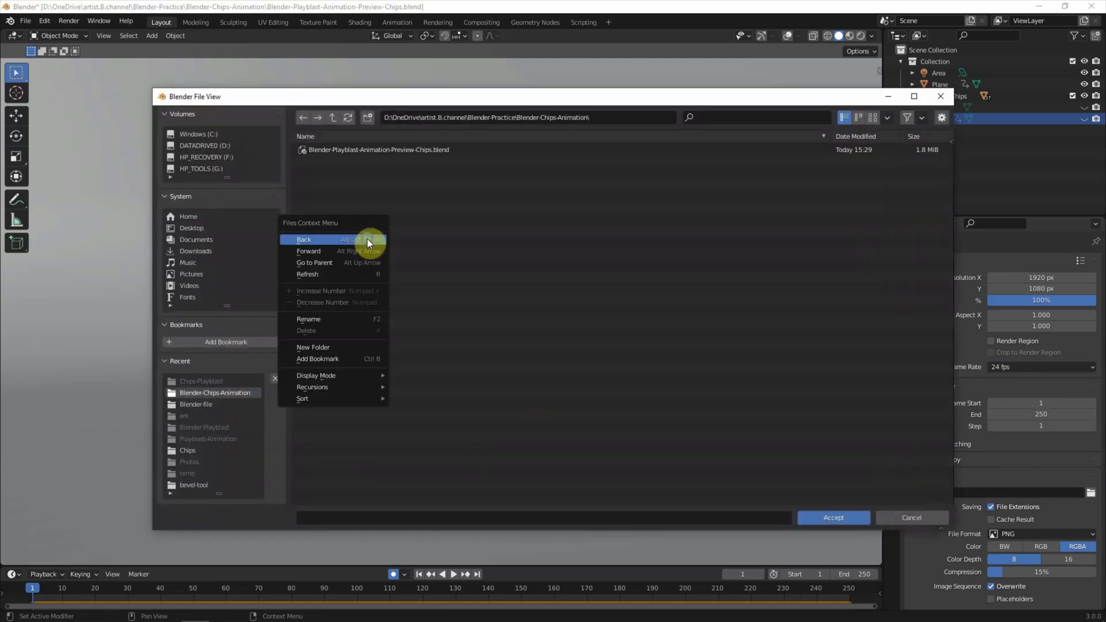
pyautogui.click(363, 343)
pyautogui.write('Chips-Playblast')
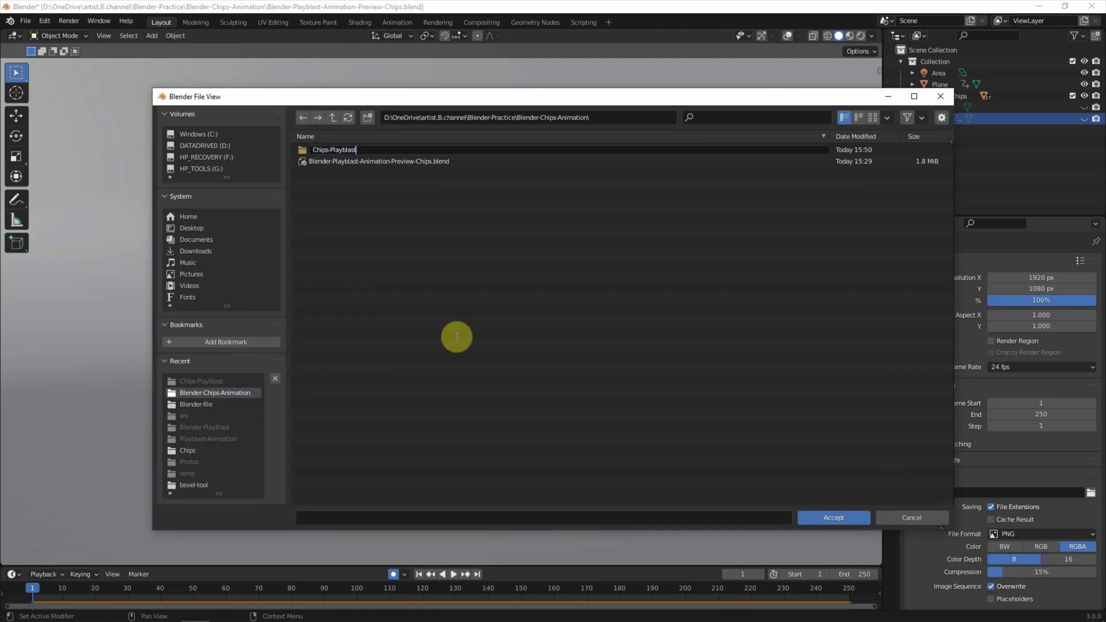
pyautogui.press('Return')
# Make Chips-Playblast the render output folder, keeping PNG as the file format
pyautogui.doubleClick(331, 152)
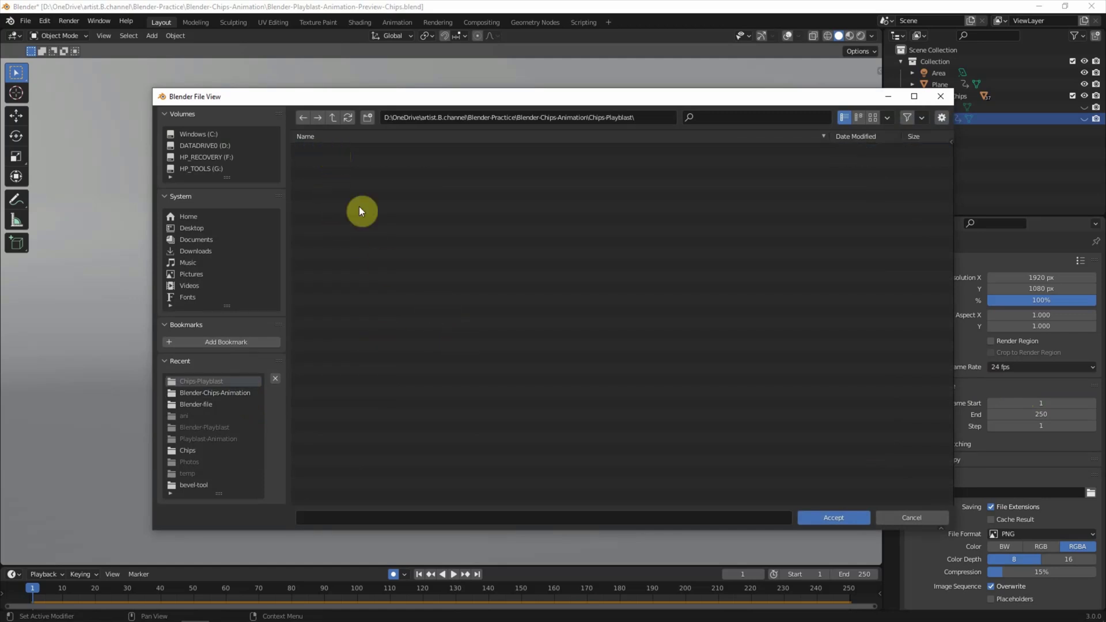
pyautogui.click(812, 517)
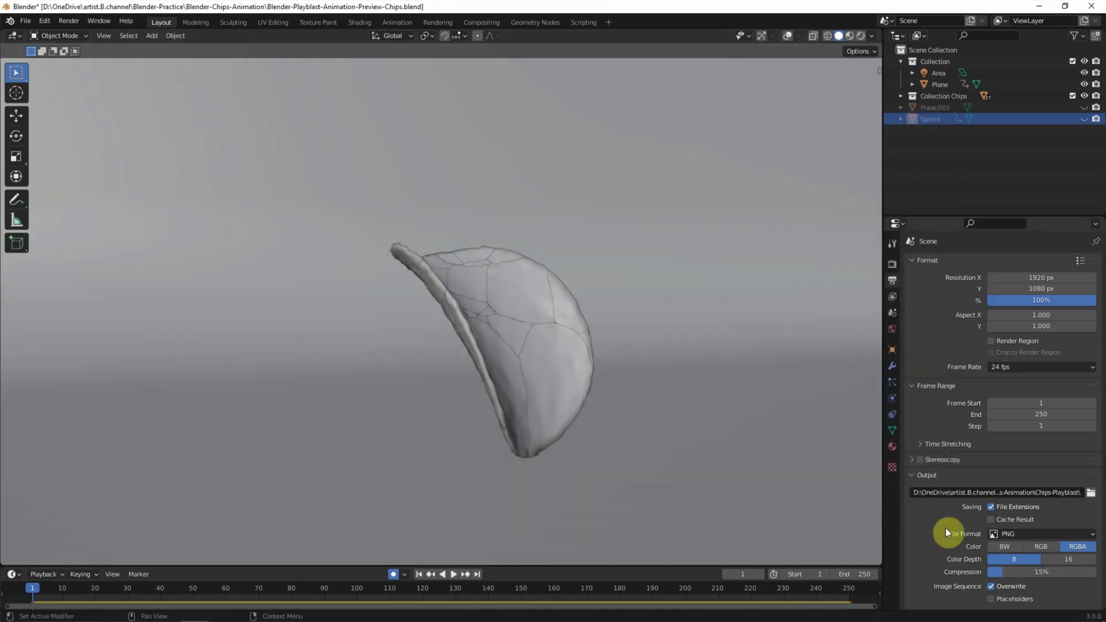
pyautogui.click(981, 533)
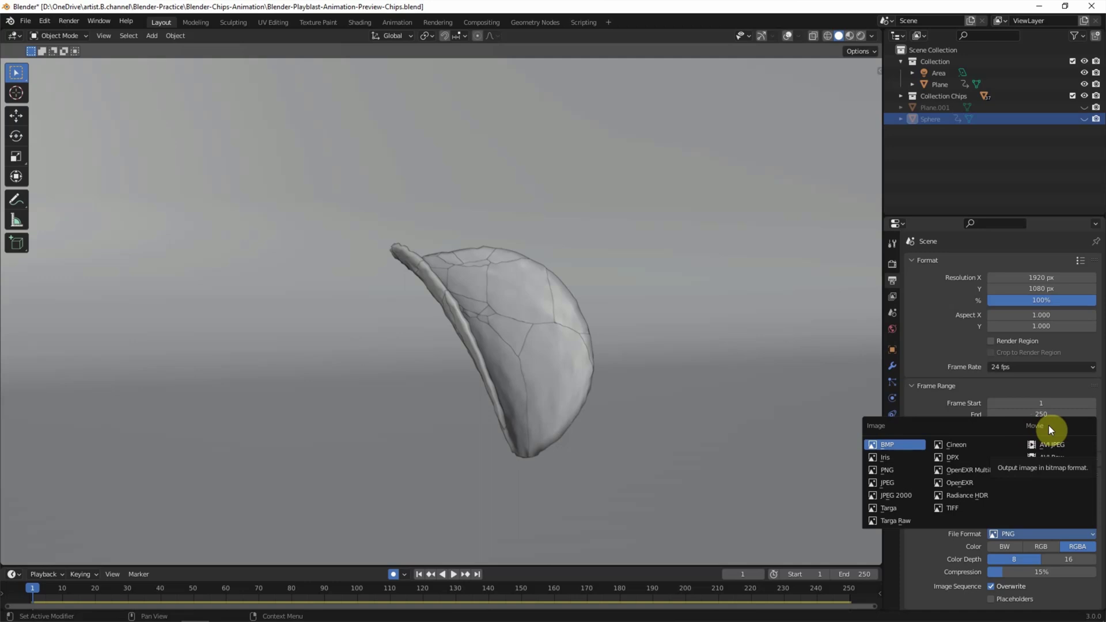
pyautogui.click(904, 469)
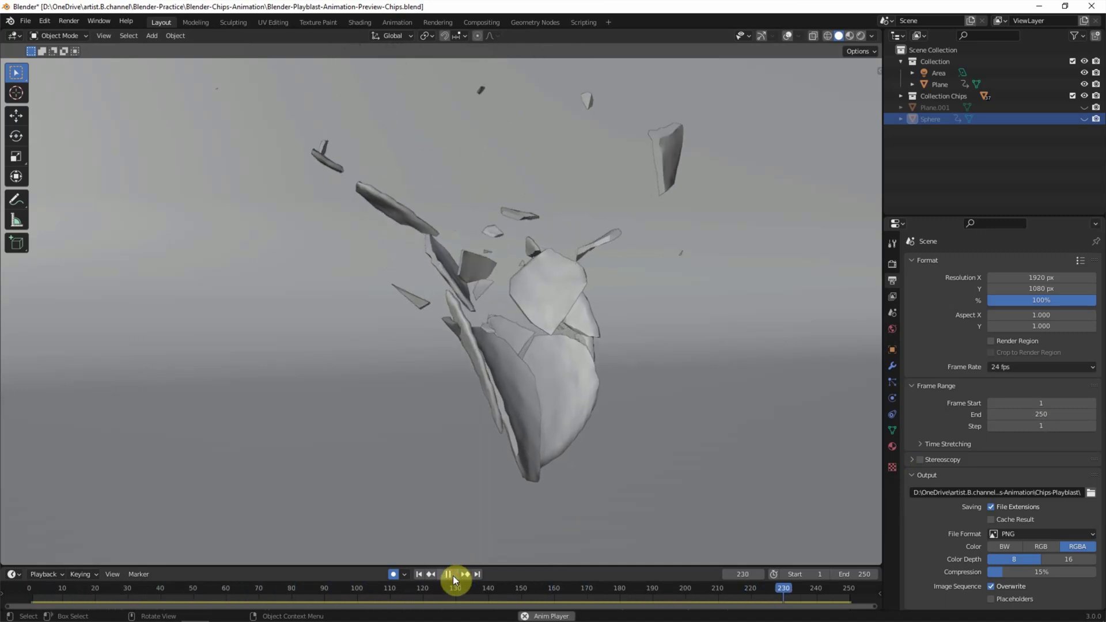
# Stop playback and set the frame range start to 50
pyautogui.moveTo(247, 603); pyautogui.dragTo(192, 596)
pyautogui.press('space')
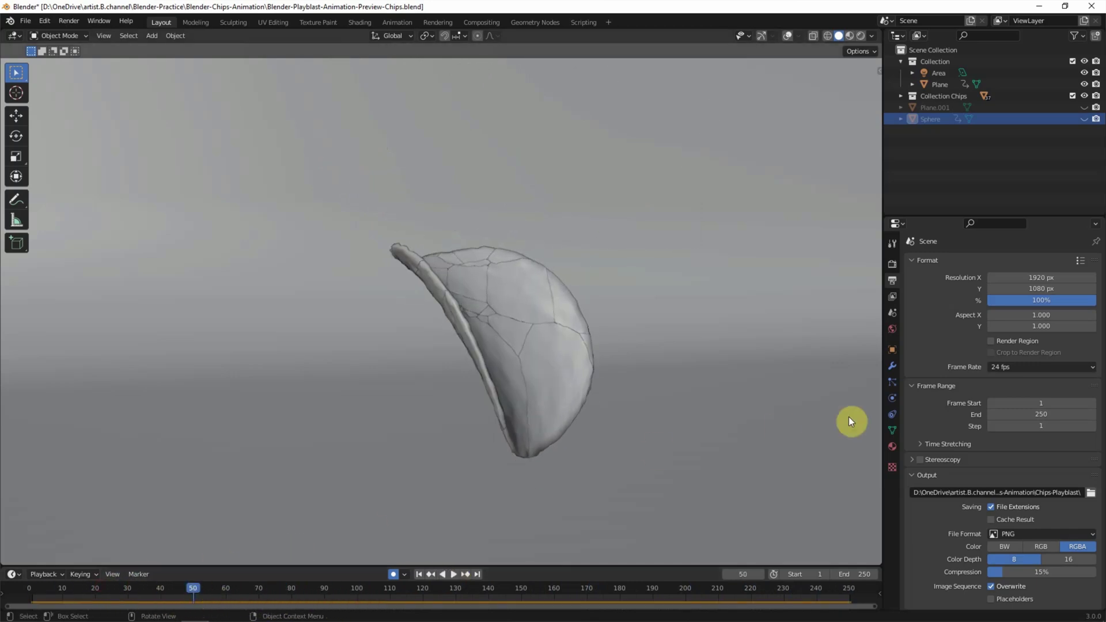
pyautogui.click(1032, 403)
pyautogui.write('50')
pyautogui.press('Return')
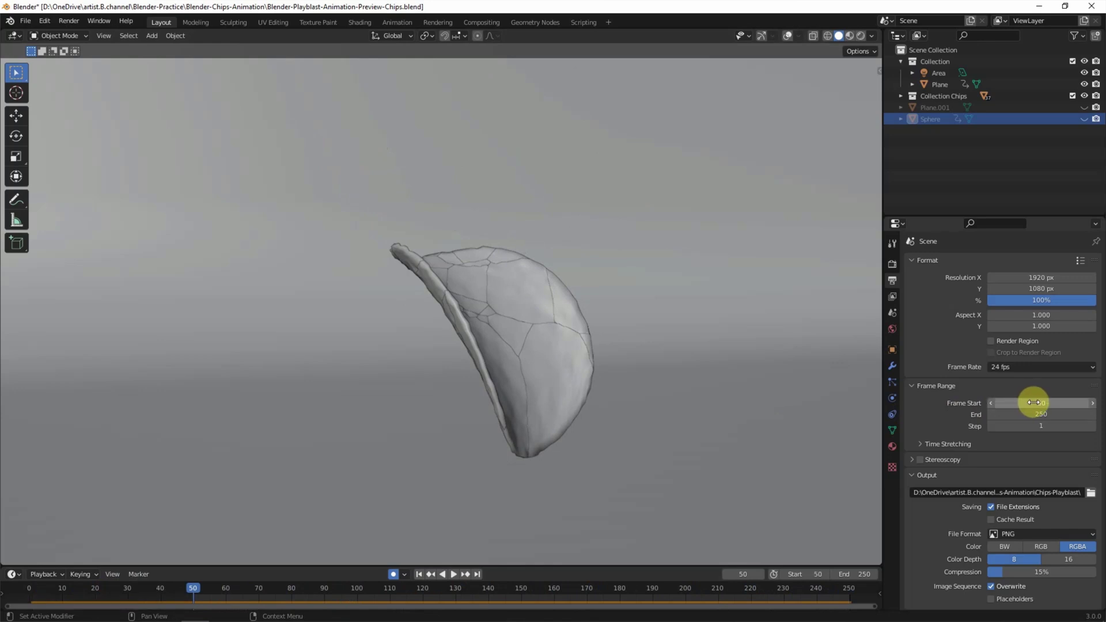
# Run Viewport Render Animation to save frames 50–250 as PNGs, then close the render window
pyautogui.click(104, 35)
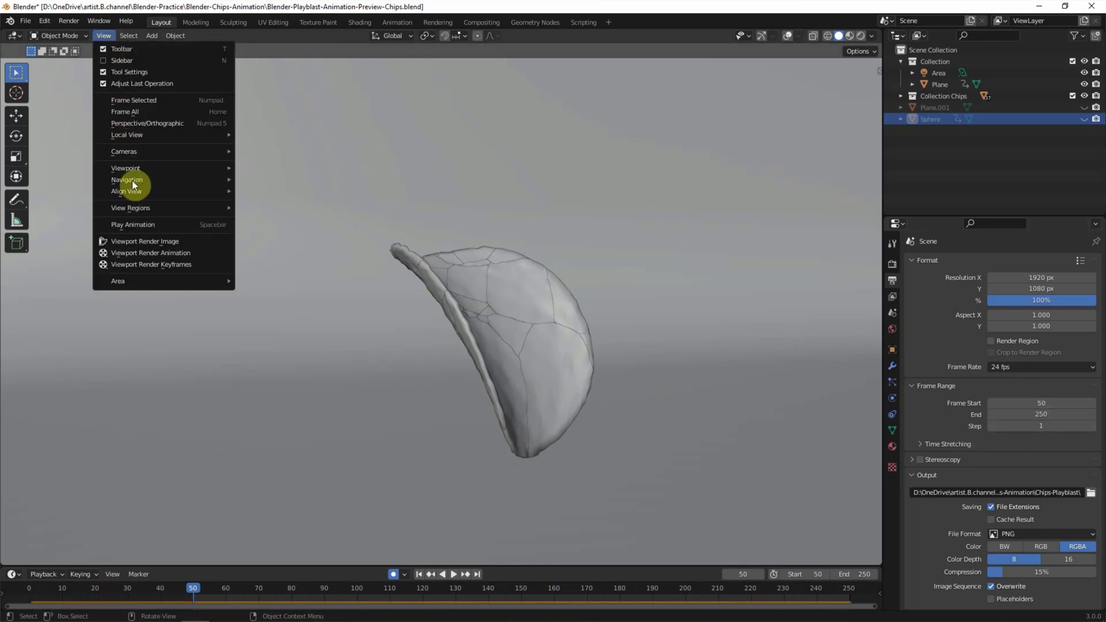
pyautogui.click(198, 254)
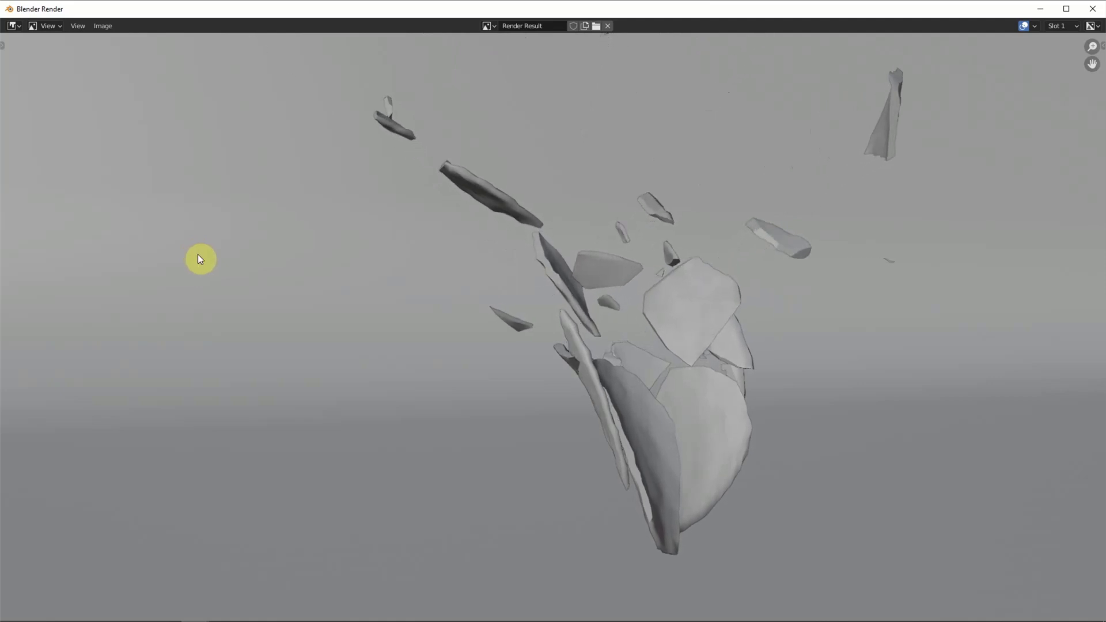
pyautogui.click(1041, 9)
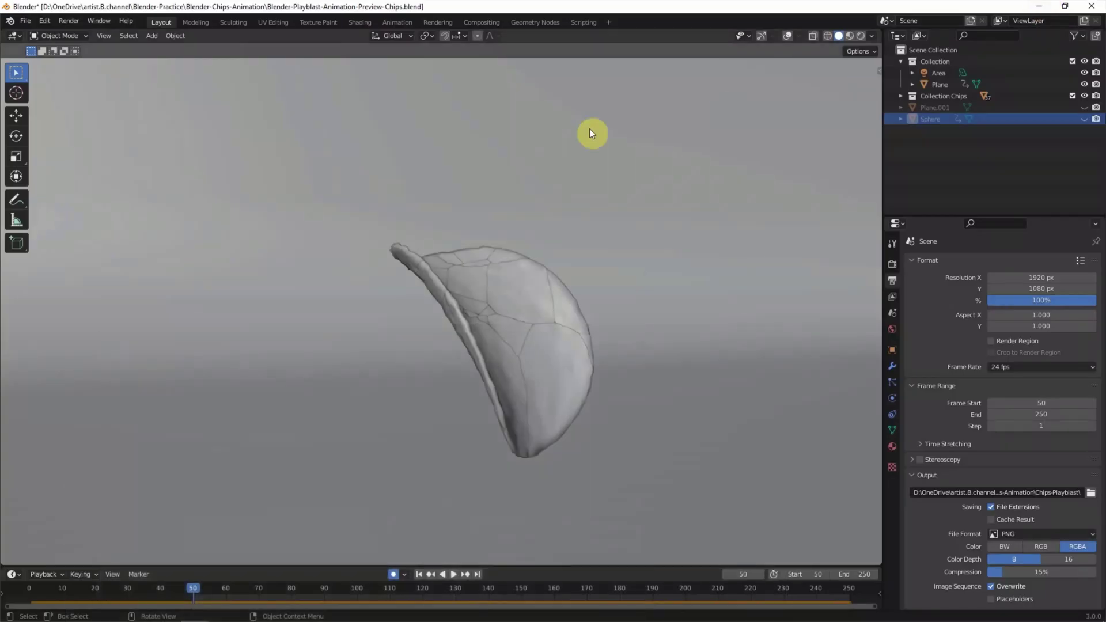
# Review the rendered Chips-Playblast frames in Blender's Animation Player via Render > View Animation
pyautogui.click(68, 21)
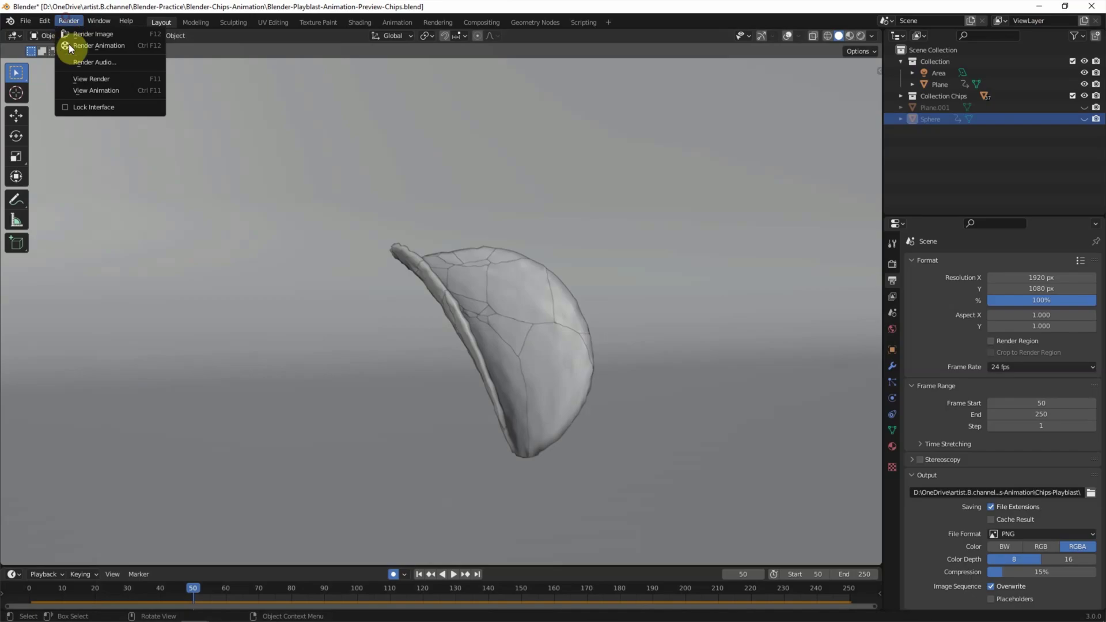
pyautogui.click(130, 91)
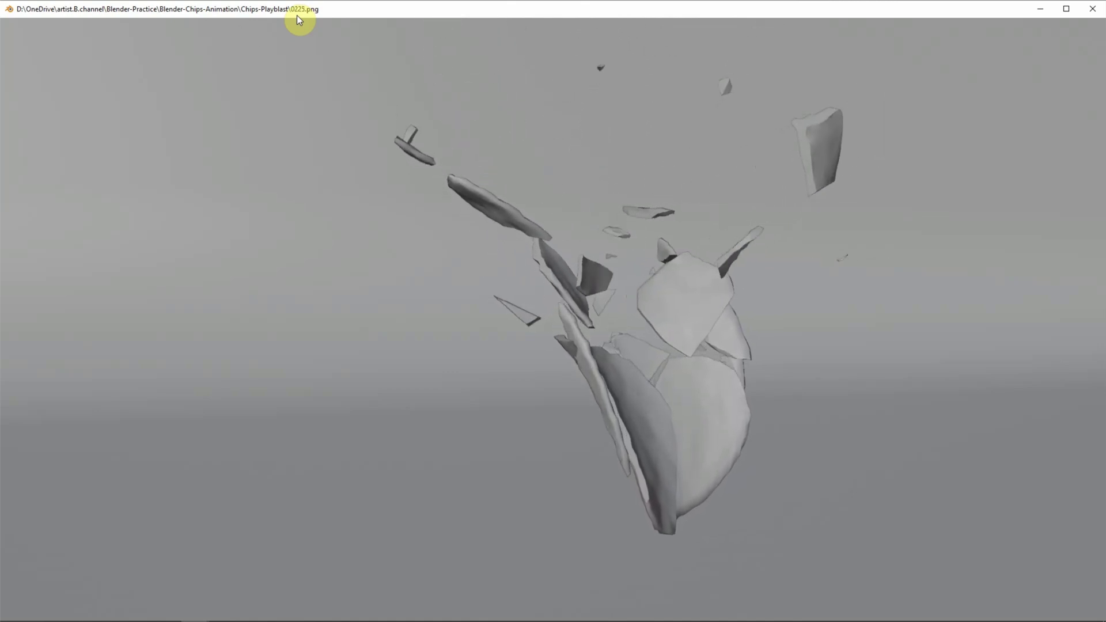
pyautogui.click(193, 614)
# Open Chips-Playblast in Explorer to verify PNG frames 0050–0250, then return to Blender
pyautogui.click(38, 91)
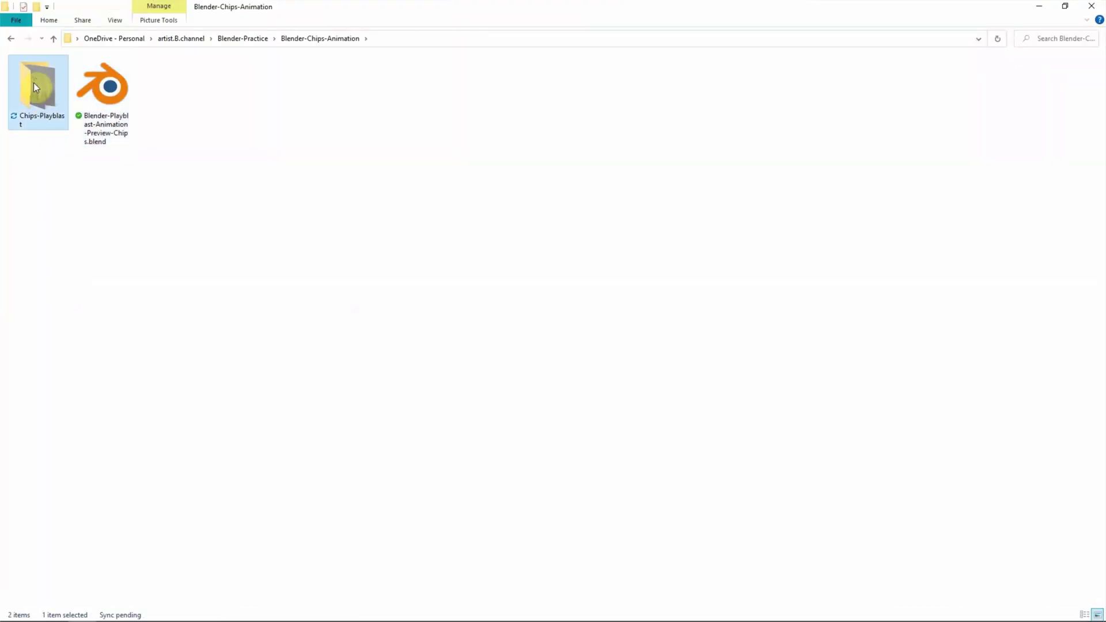
pyautogui.doubleClick(34, 82)
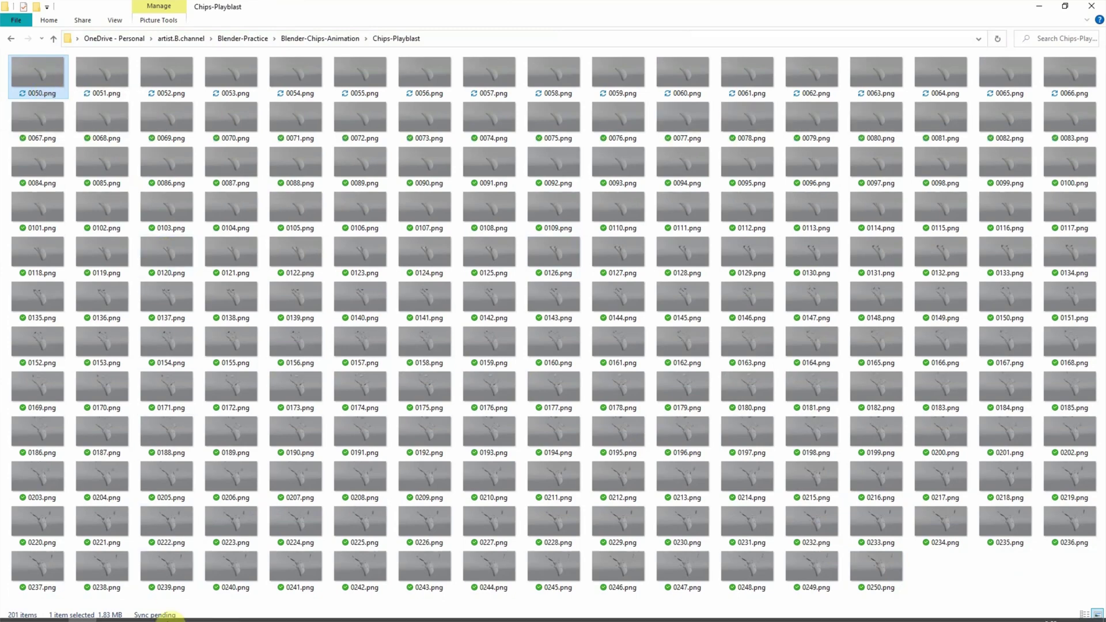
pyautogui.click(84, 571)
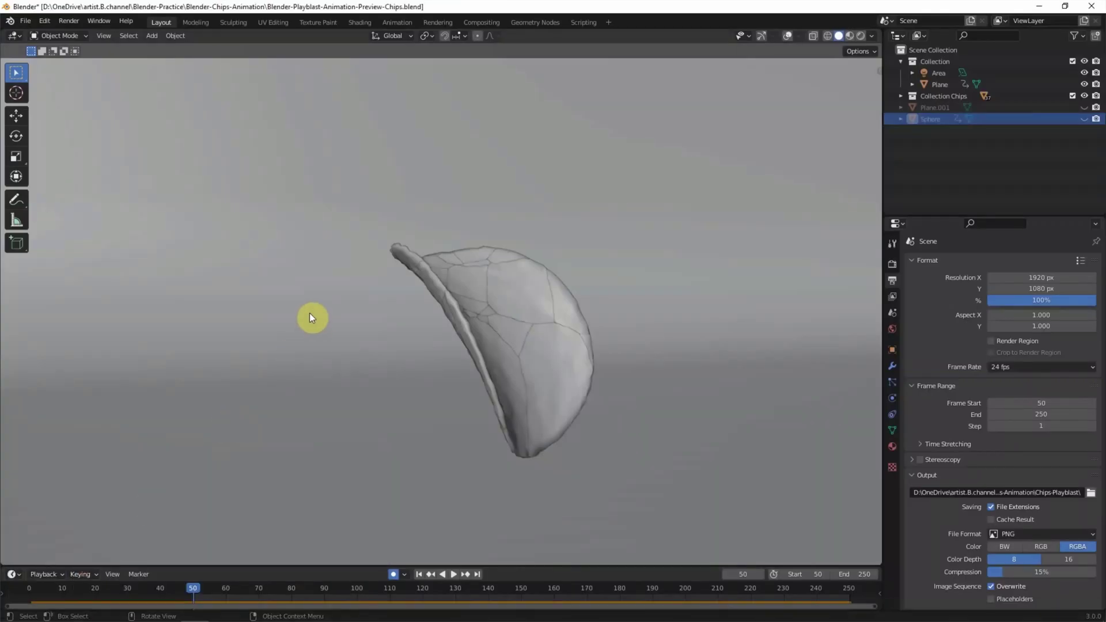
# Enable the wireframe overlay and hide extras in the viewport overlays
pyautogui.click(788, 36)
pyautogui.click(728, 230)
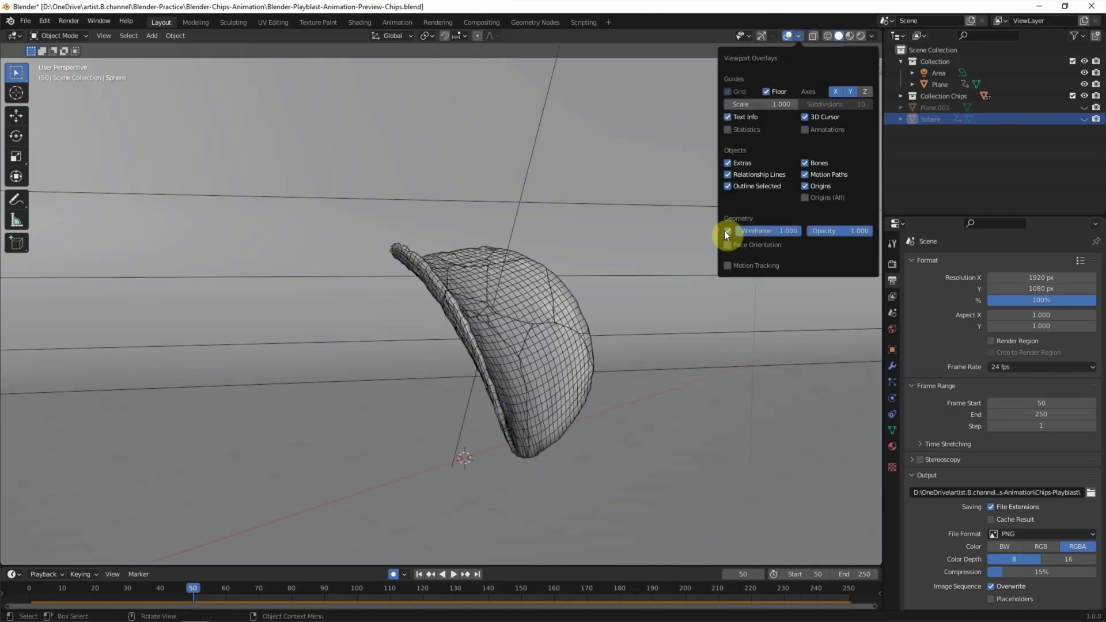
pyautogui.click(727, 163)
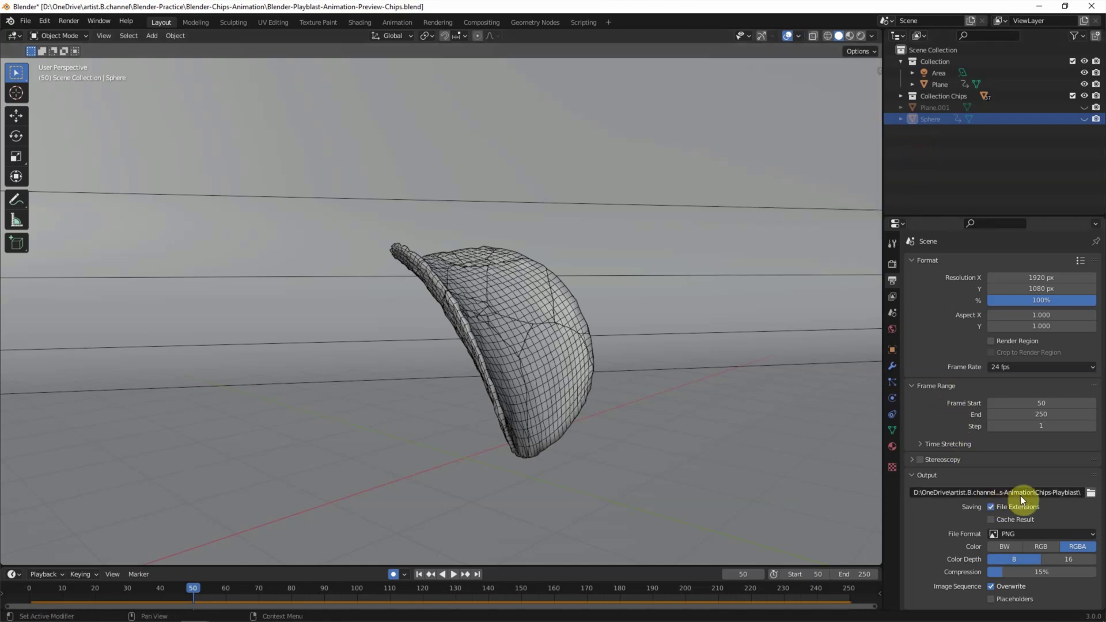
# Set output to FFmpeg video, H.264 codec in an MPEG-4 container, and start the viewport animation render
pyautogui.click(1032, 527)
pyautogui.click(1041, 492)
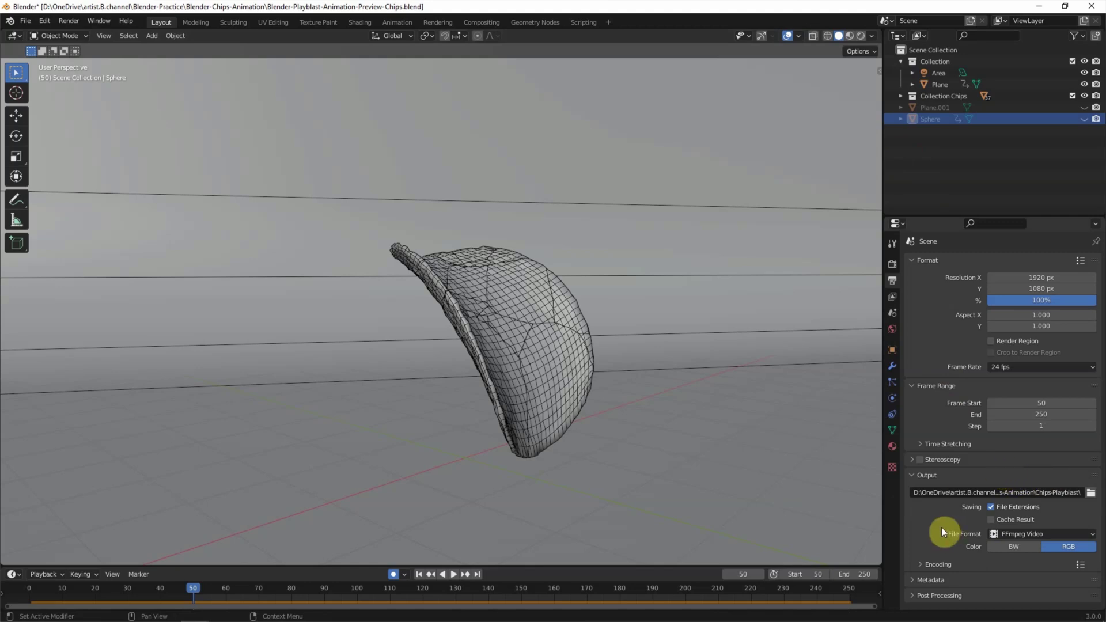
pyautogui.click(934, 563)
pyautogui.scroll(-4, 933, 542)
pyautogui.click(999, 539)
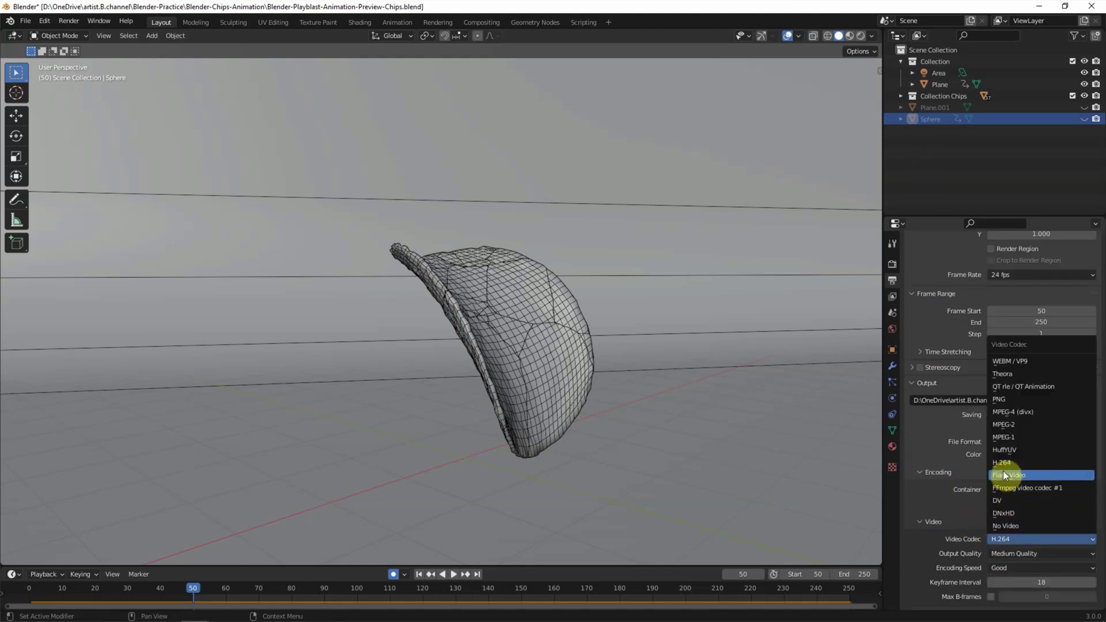
pyautogui.click(1018, 462)
pyautogui.click(1013, 489)
pyautogui.click(1025, 452)
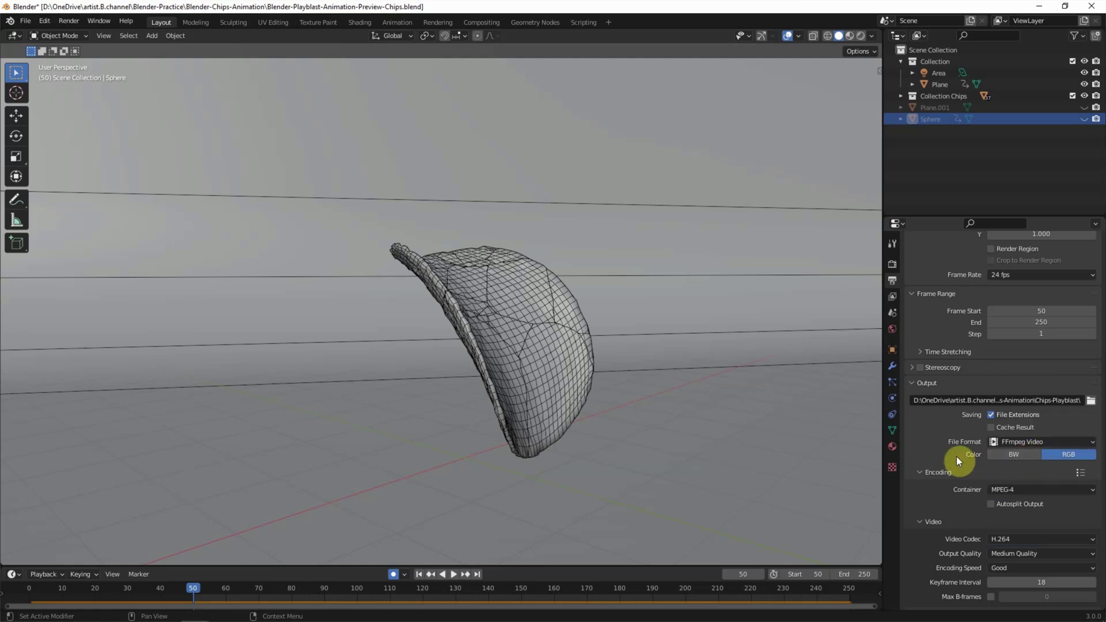
pyautogui.click(103, 36)
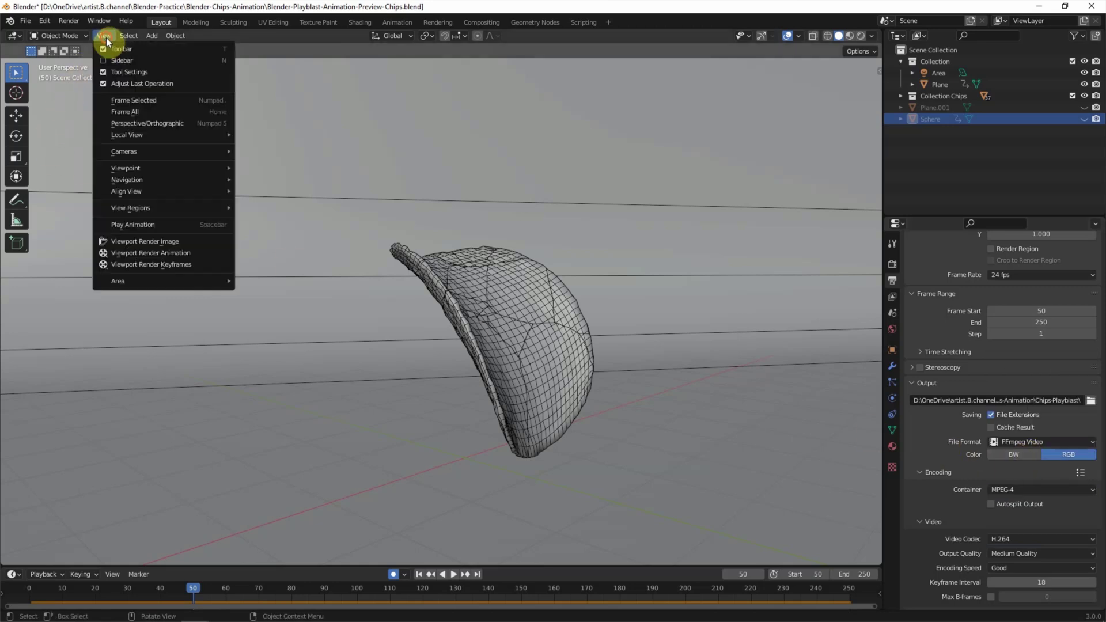
pyautogui.click(196, 253)
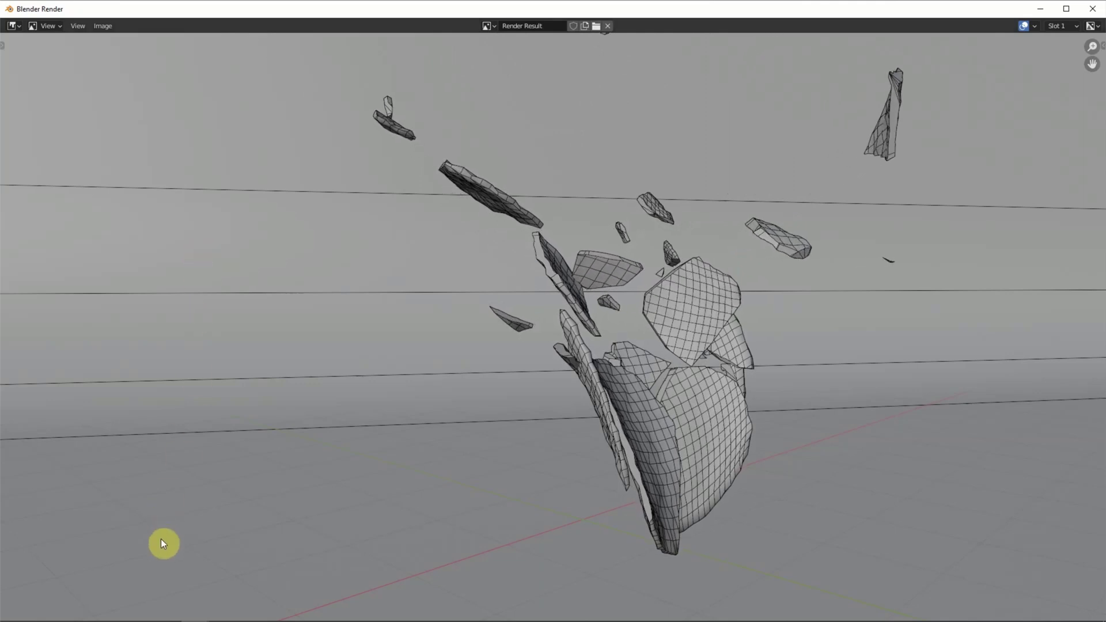
# Switch to File Explorer to find the new 0050-0250.mp4 in Chips-Playblast
pyautogui.click(111, 609)
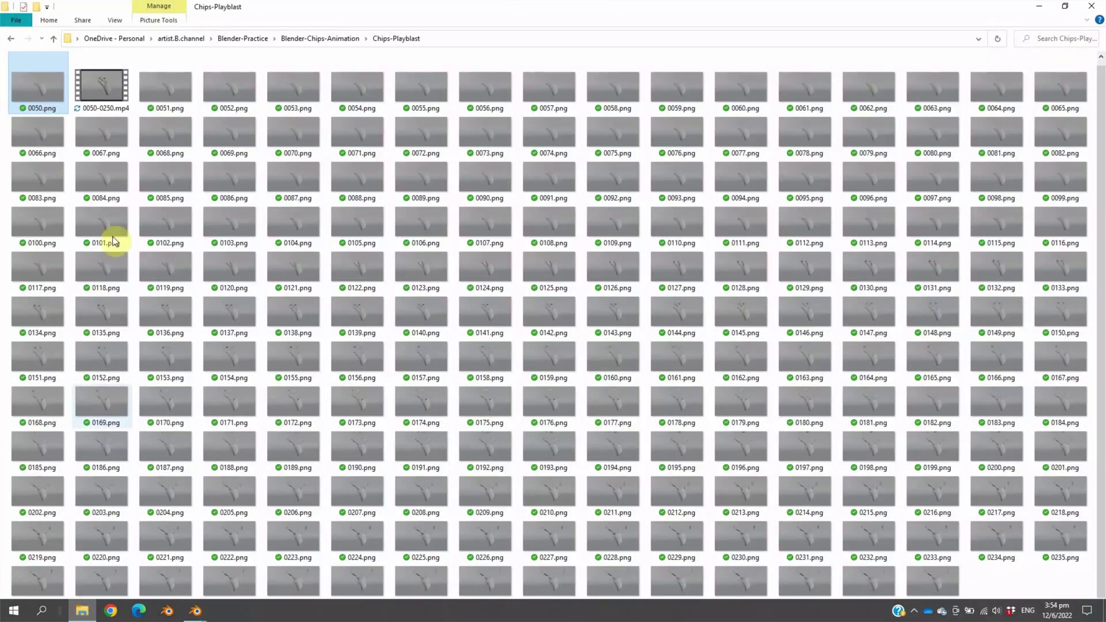
# Watch 0050-0250.mp4 in the video player, then go back to Blender
pyautogui.doubleClick(122, 92)
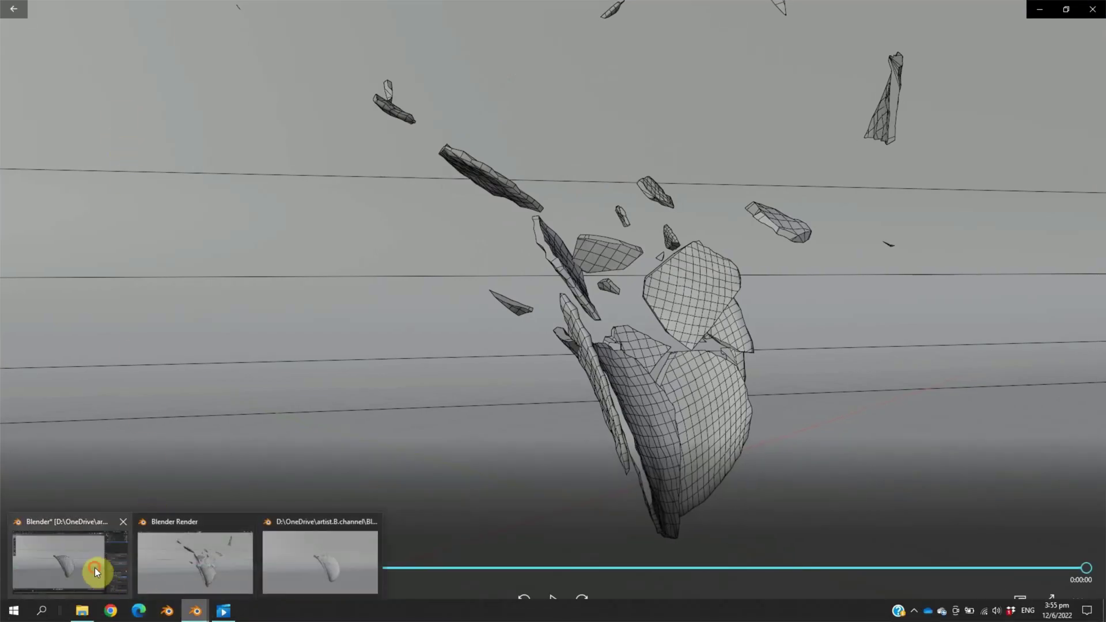
pyautogui.moveTo(195, 611)
pyautogui.click(95, 568)
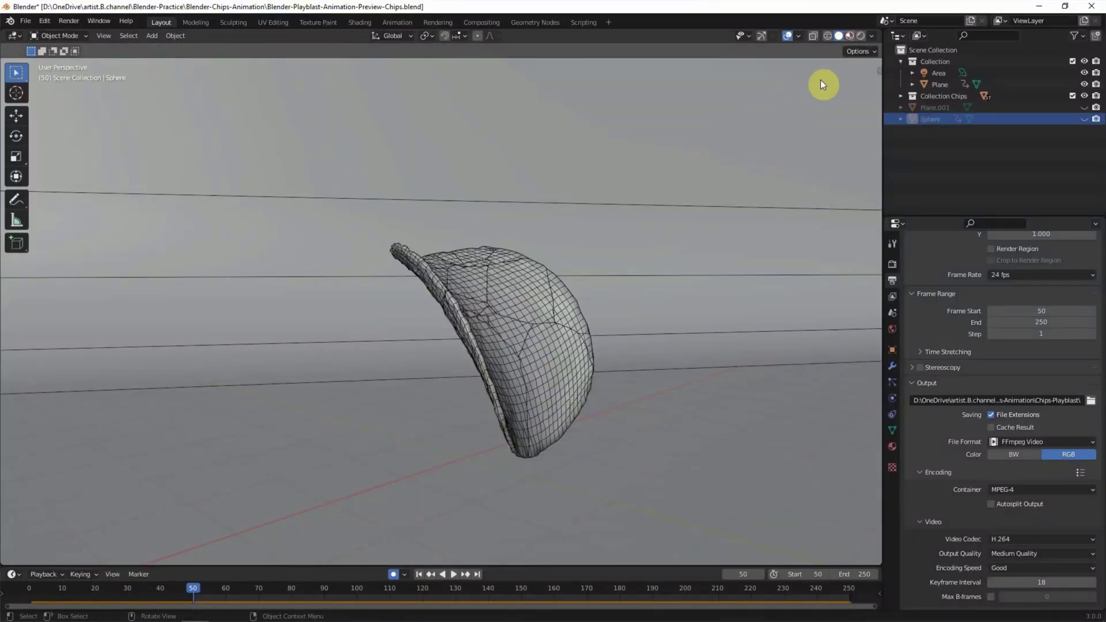
# Viewport-render the animation in Material Preview without overlays, then open 0050-0250.mp4
pyautogui.click(849, 35)
pyautogui.click(788, 36)
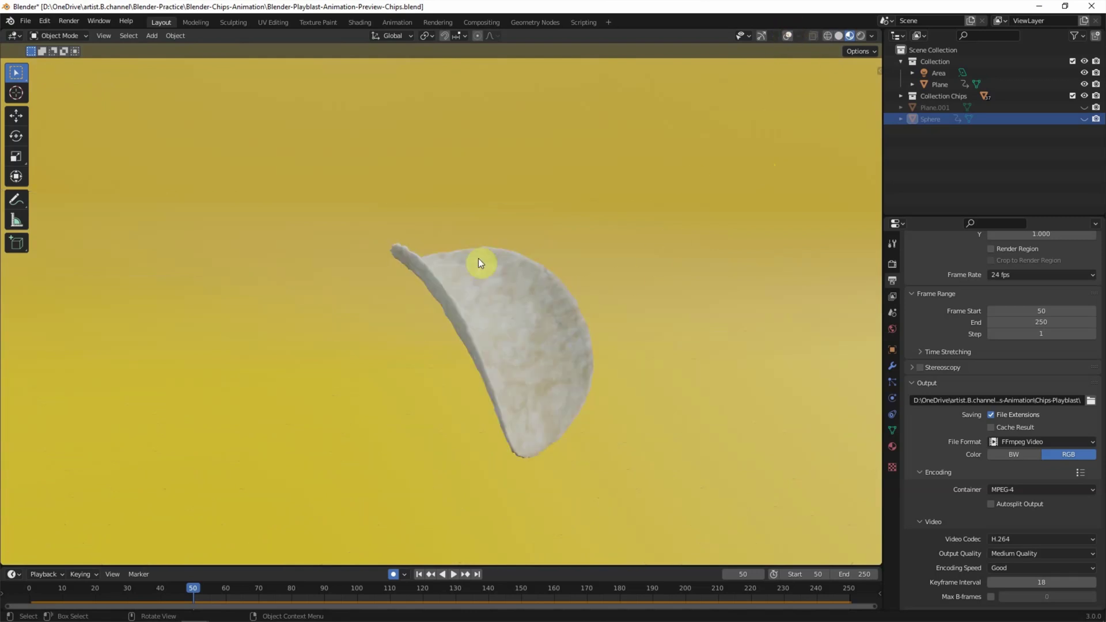
pyautogui.click(108, 39)
pyautogui.click(210, 253)
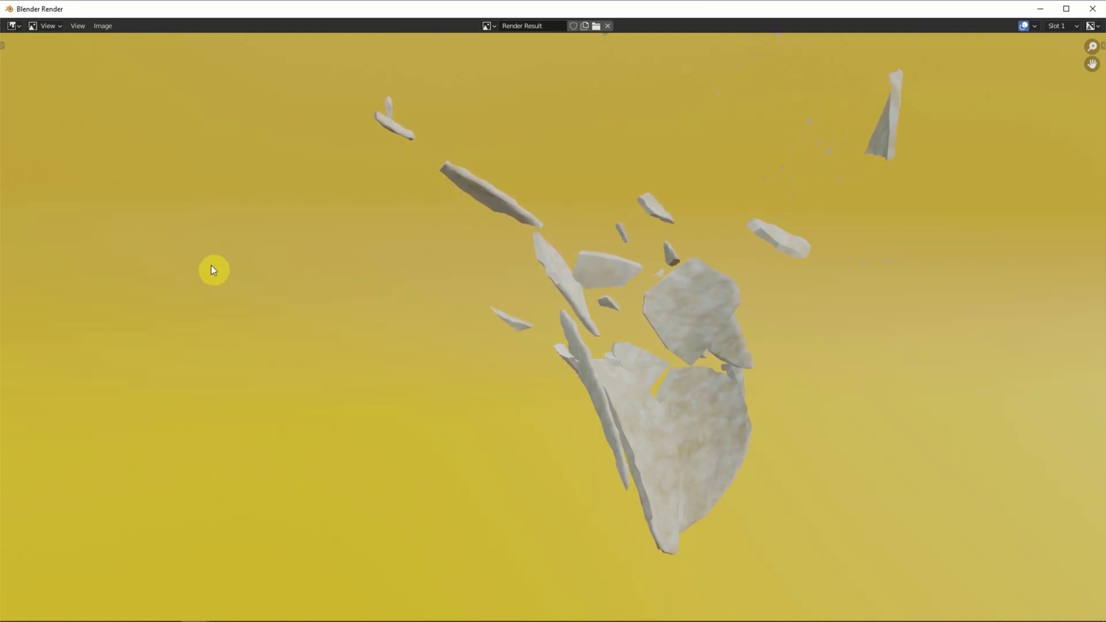
pyautogui.click(223, 611)
pyautogui.doubleClick(106, 82)
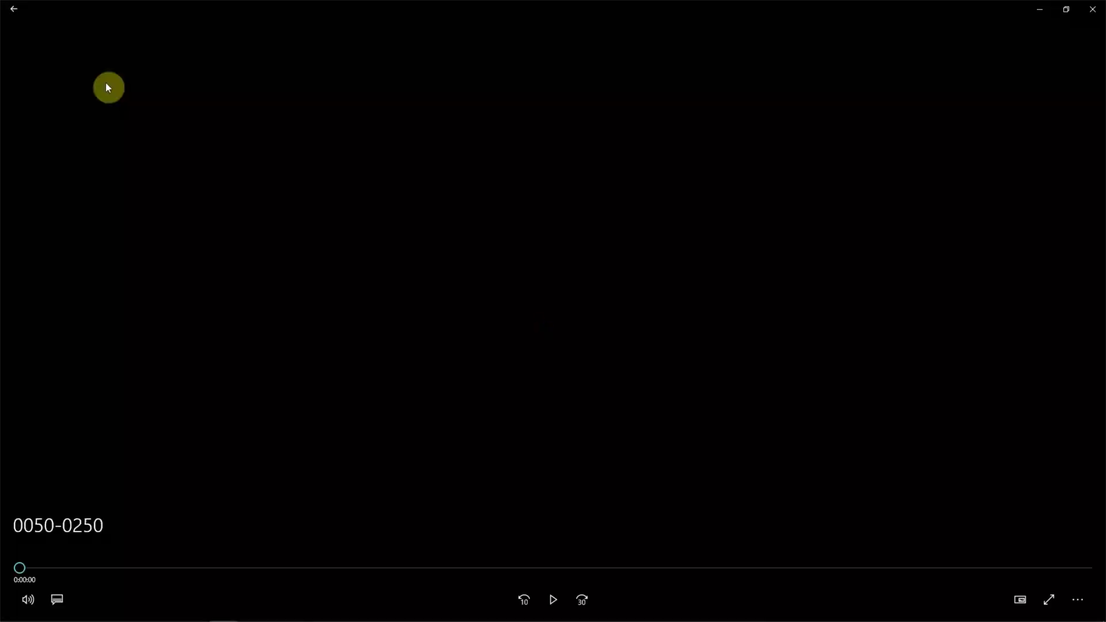